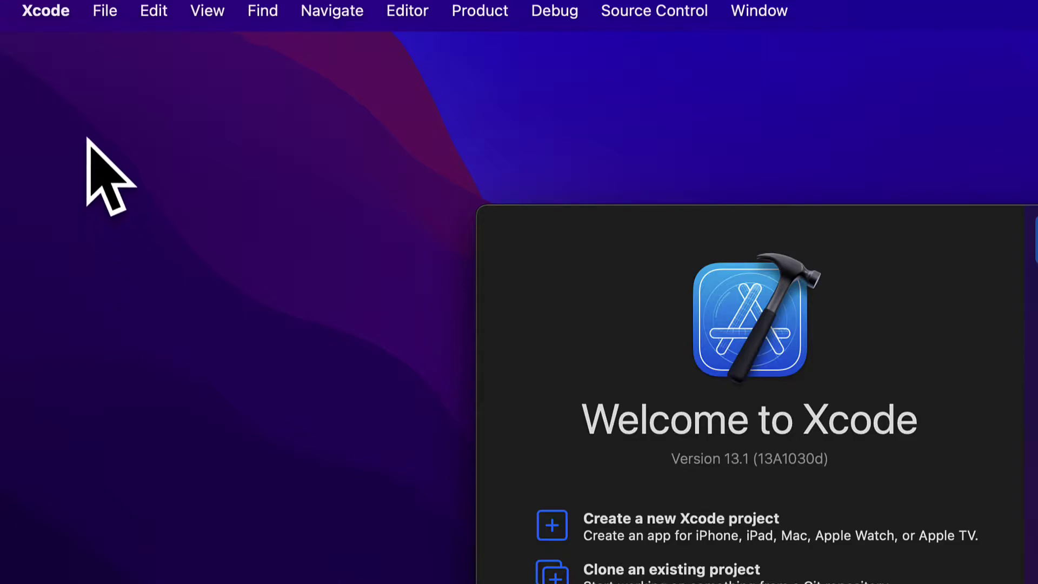
- Launch Reality Composer from Xcode's Open Developer Tool menu
click(69, 11)
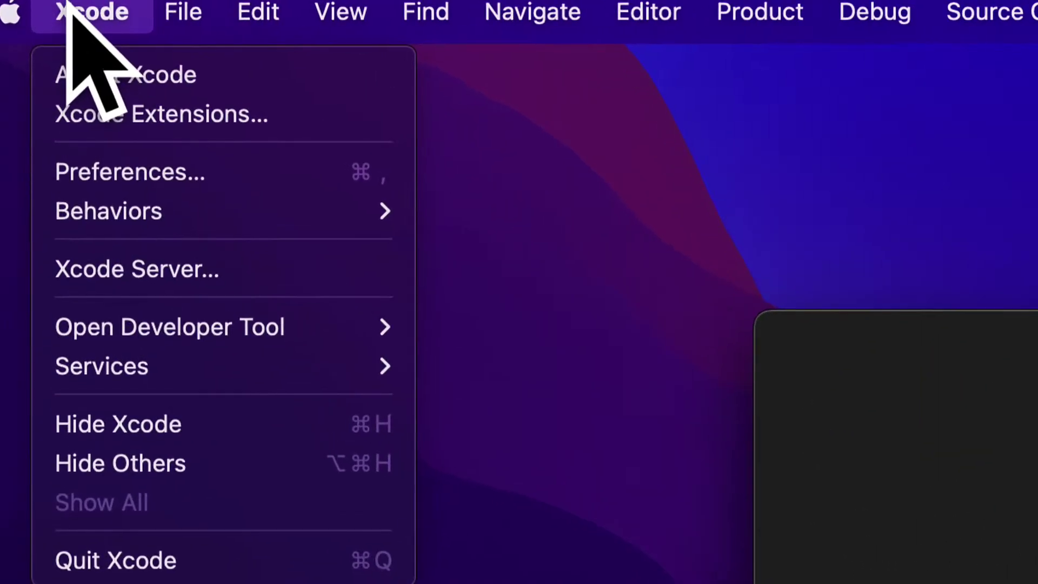
mouse_move(346, 324)
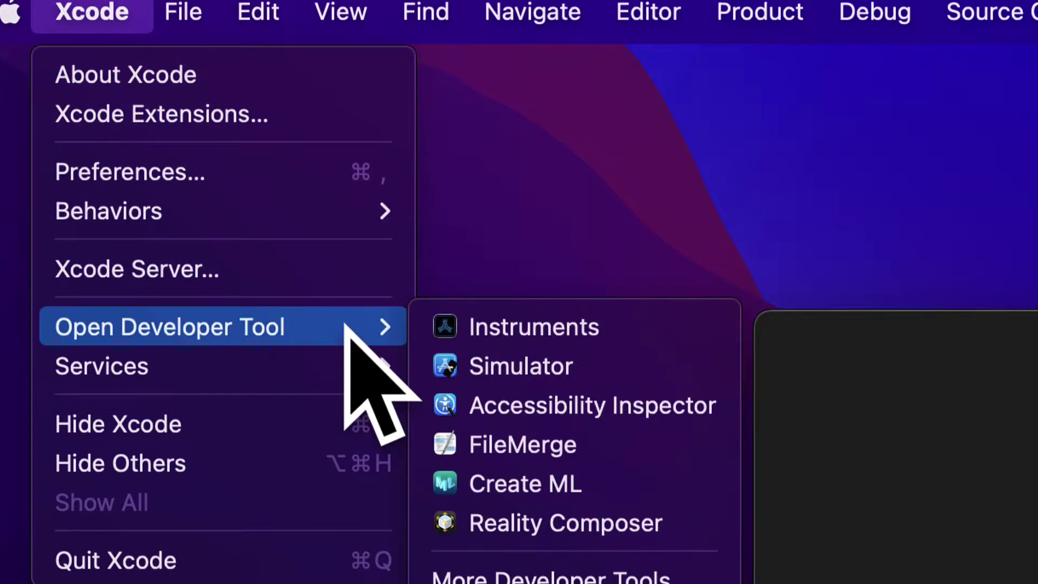
click(679, 510)
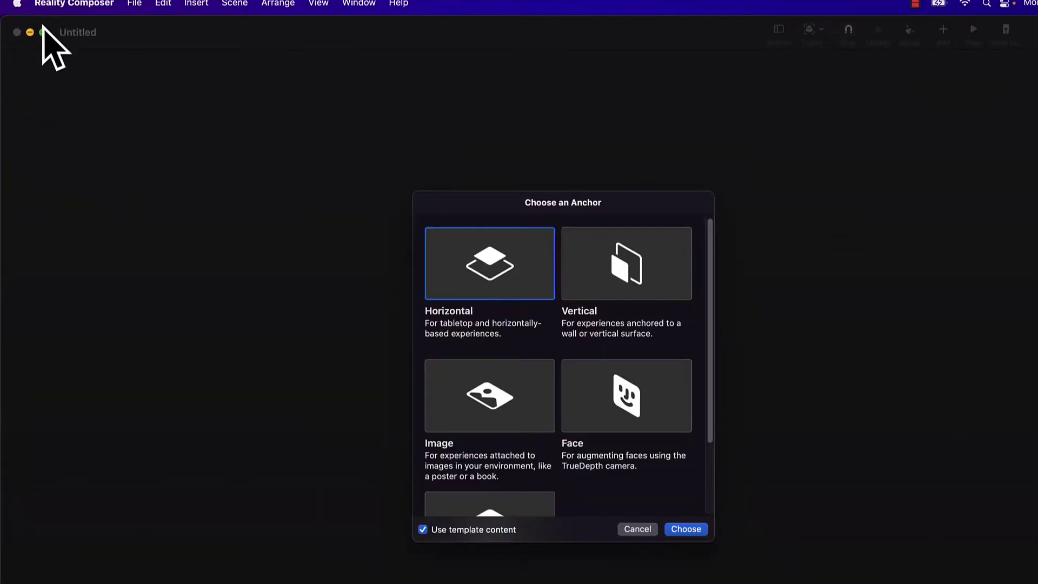
- Choose the Horizontal anchor with Use template content checked to get the white template cube
click(43, 32)
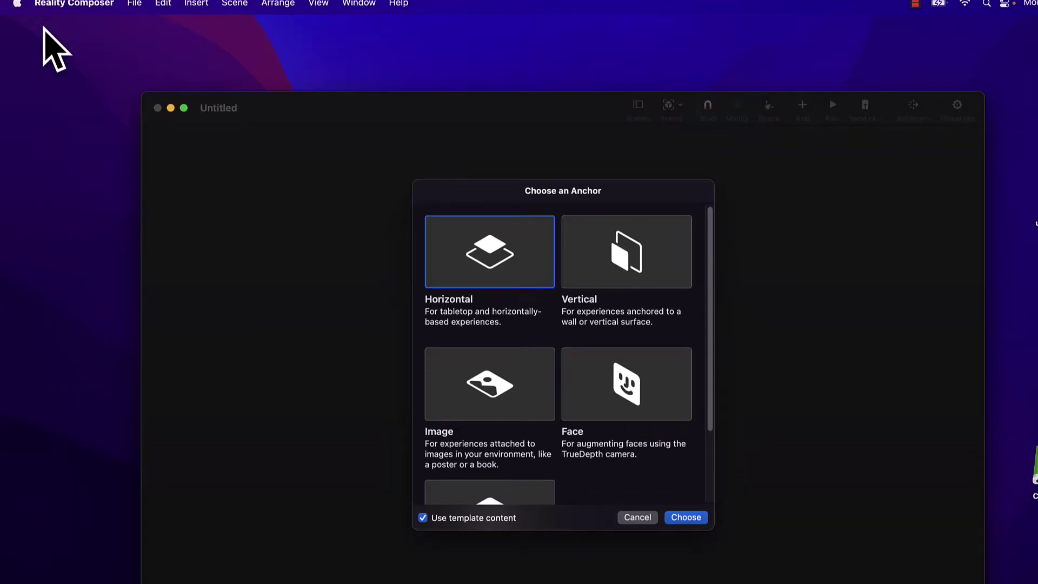
double_click(299, 98)
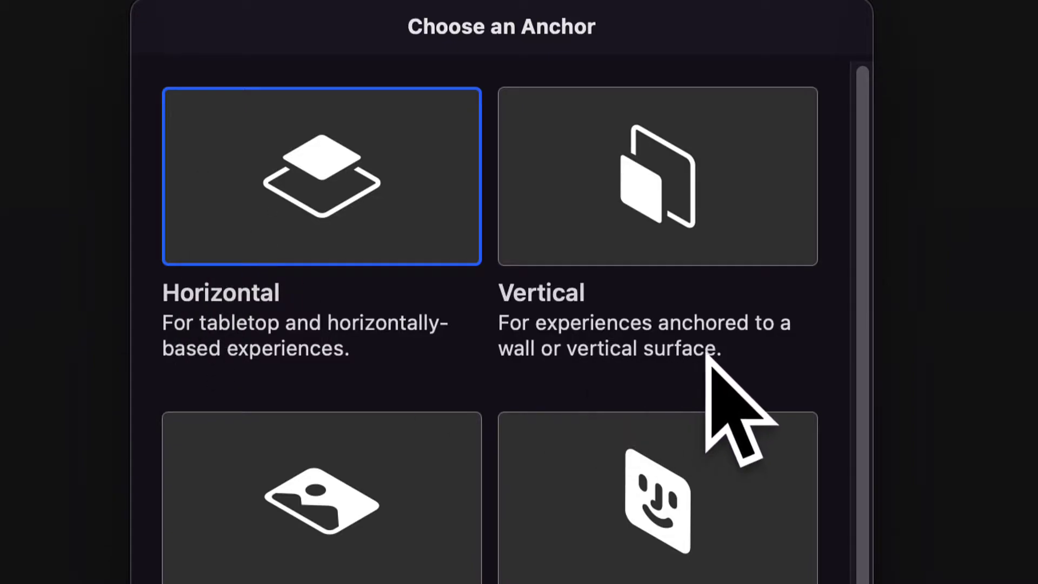
scroll(864, 217, down, 1)
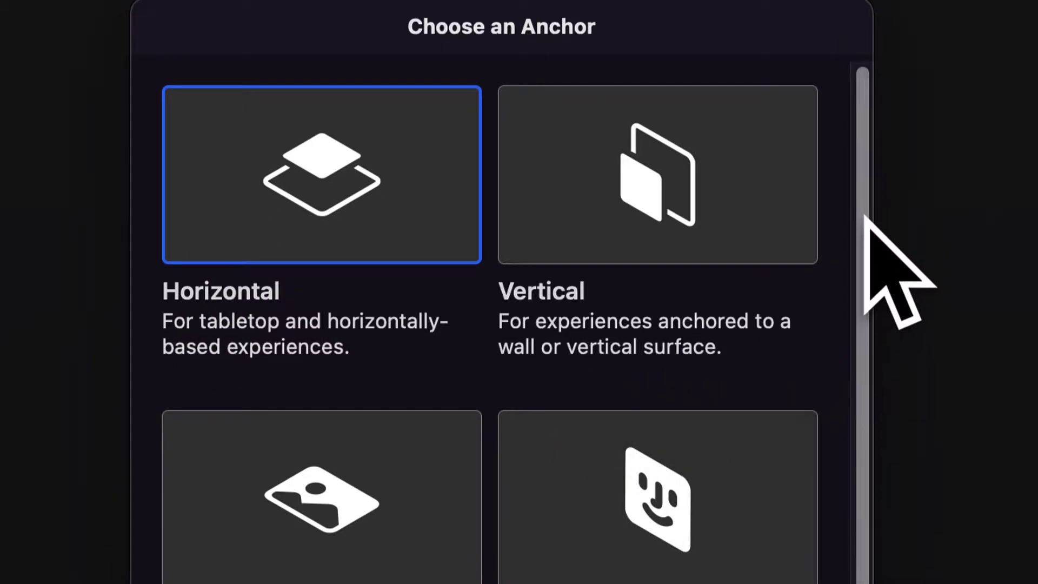
scroll(864, 216, down, 5)
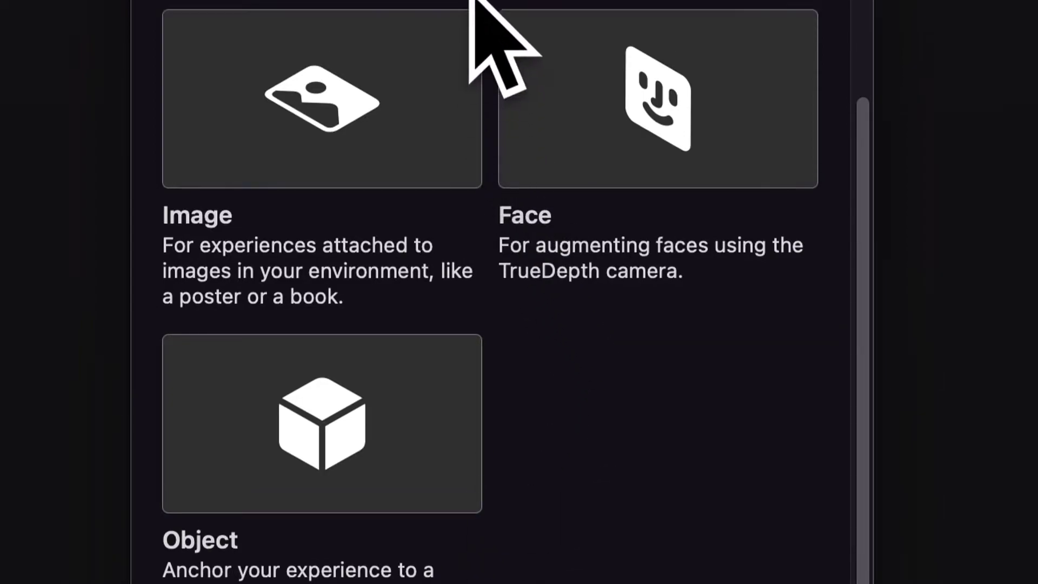
scroll(452, 302, up, 5)
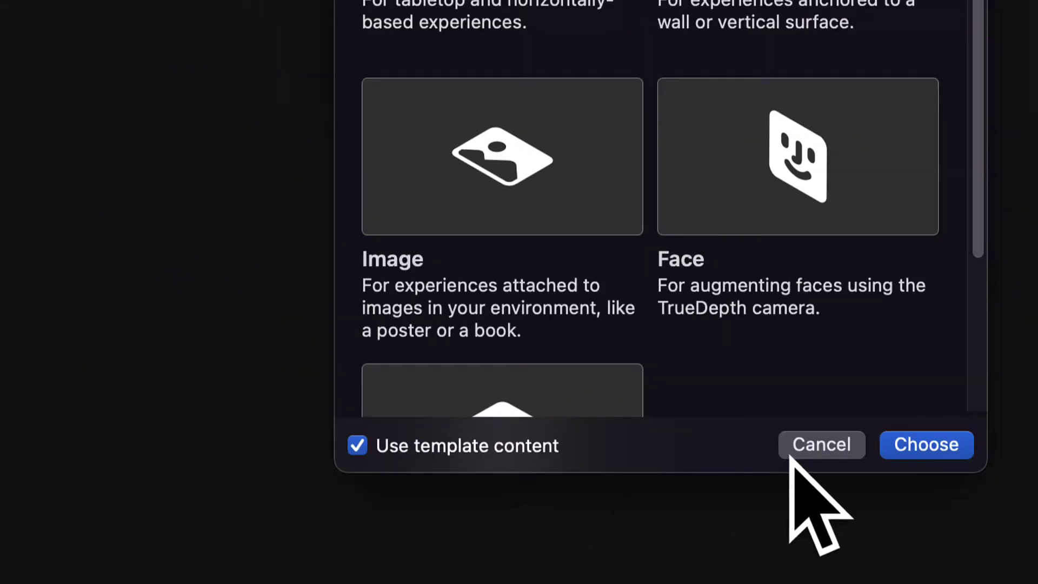
click(925, 445)
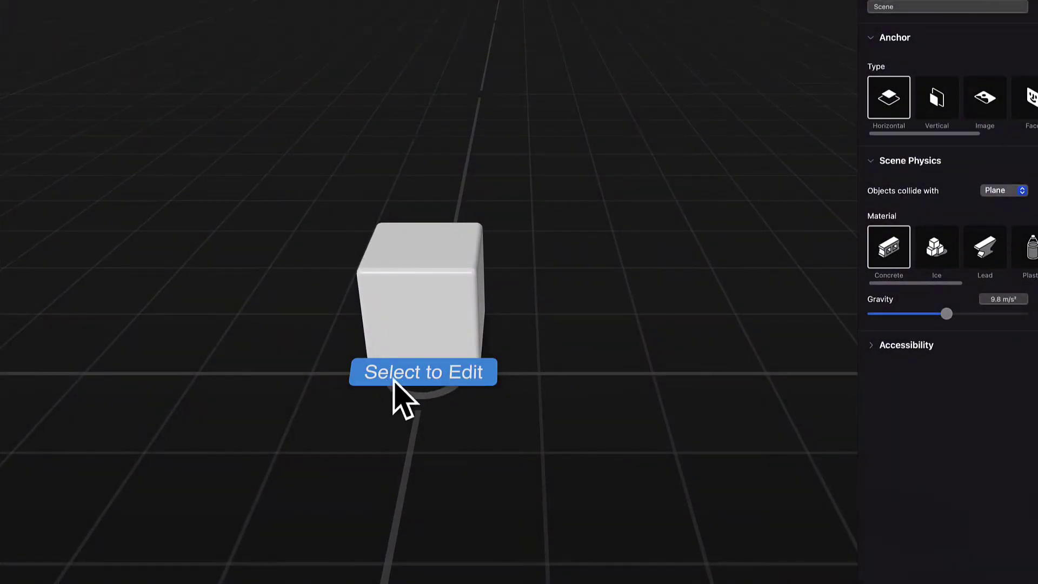
- Select the cube to show its Plastic material, white colour and 10 cm dimensions
click(421, 351)
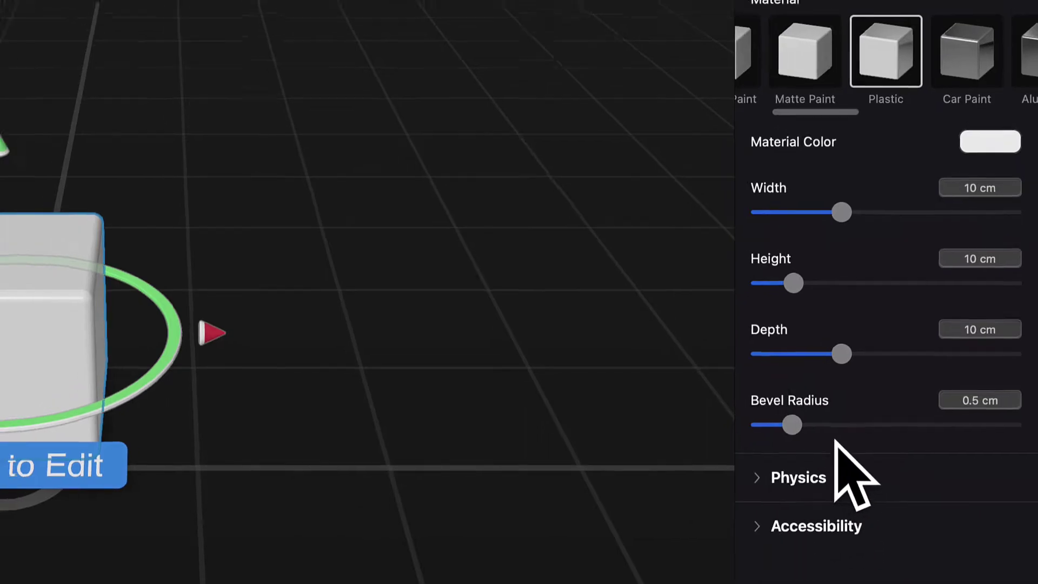
- Resize the cube to 17.16 × 17.22 × 13.89 cm with a 1.81 cm bevel radius
mouse_move(933, 219)
mouse_down()
mouse_move(989, 222)
mouse_move(932, 222)
mouse_up()
mouse_move(892, 266)
mouse_down()
mouse_move(935, 264)
mouse_move(901, 266)
mouse_up()
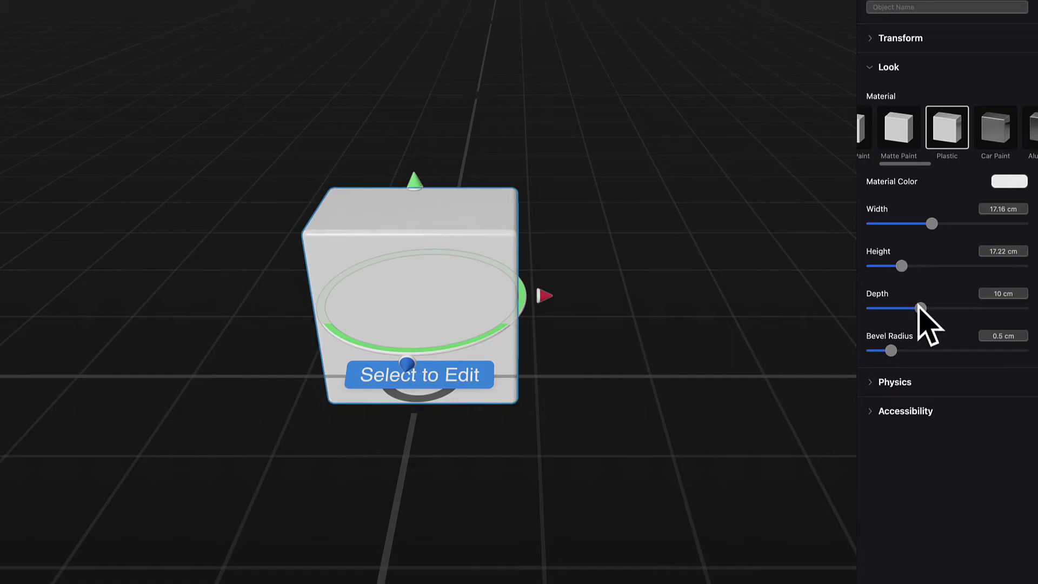
mouse_move(919, 308)
mouse_down()
mouse_move(936, 309)
mouse_move(927, 308)
mouse_up()
drag(891, 350, 939, 351)
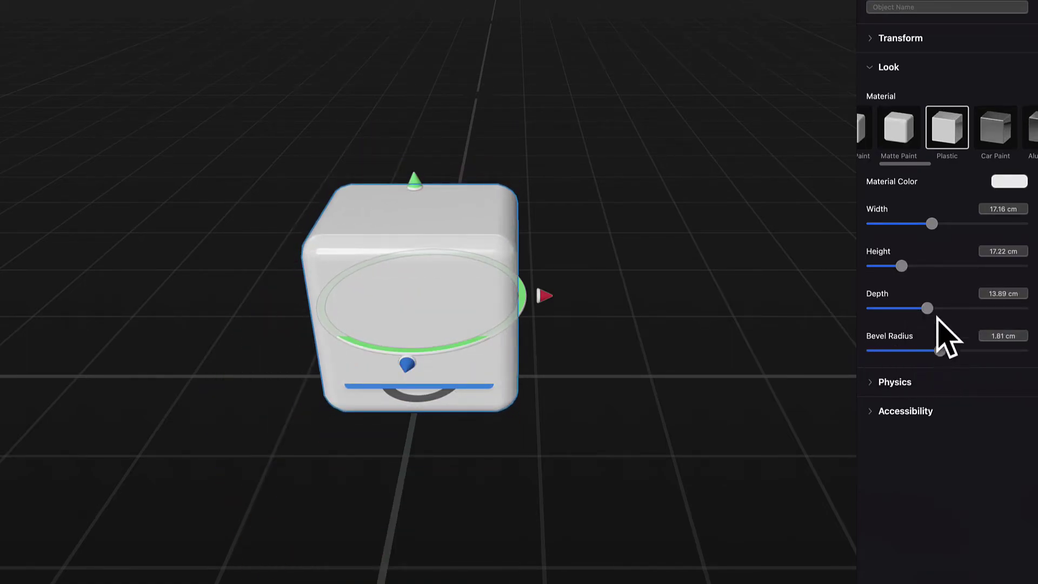
- Set the cube's material colour to orange and deselect it
click(1009, 181)
click(993, 241)
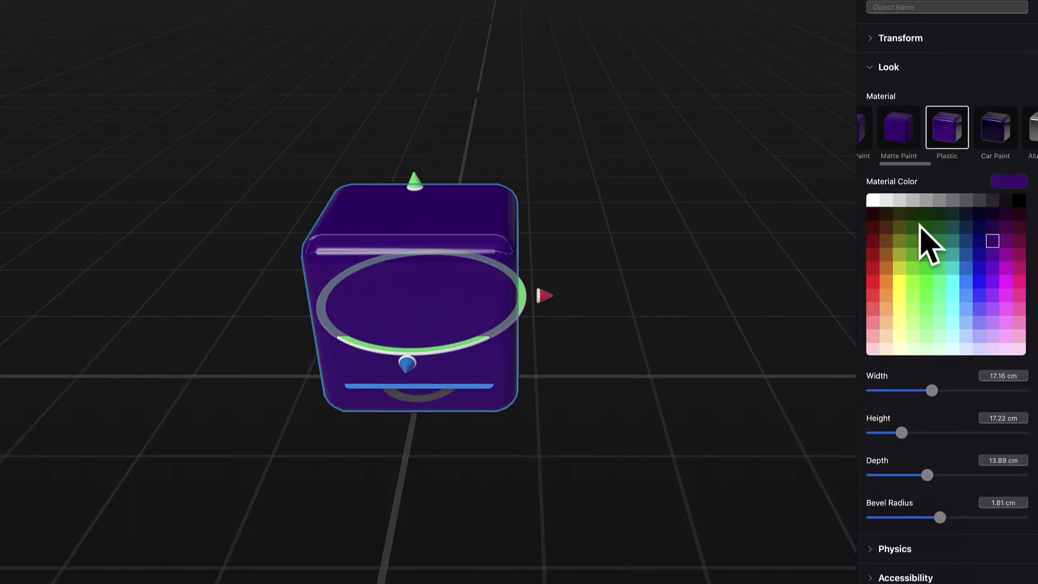
click(913, 241)
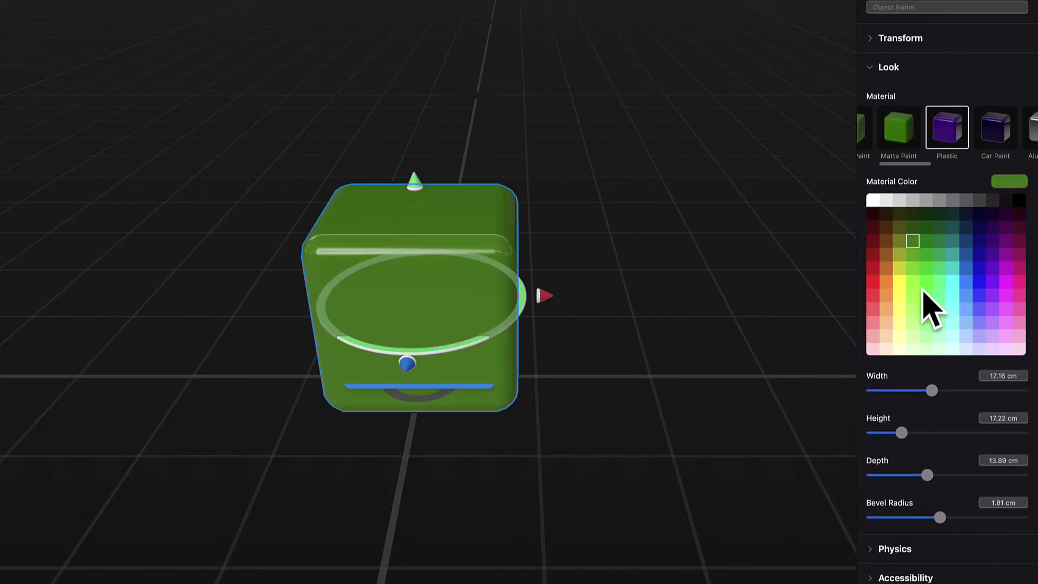
click(886, 266)
click(557, 246)
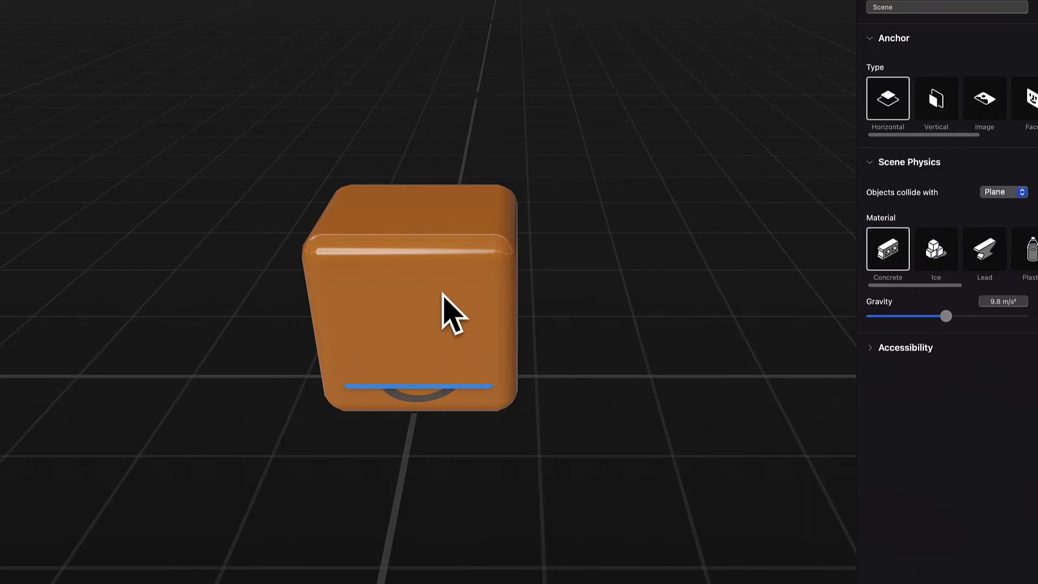
- Choose Replace from the cube's context menu to open the shape library
right_click(436, 277)
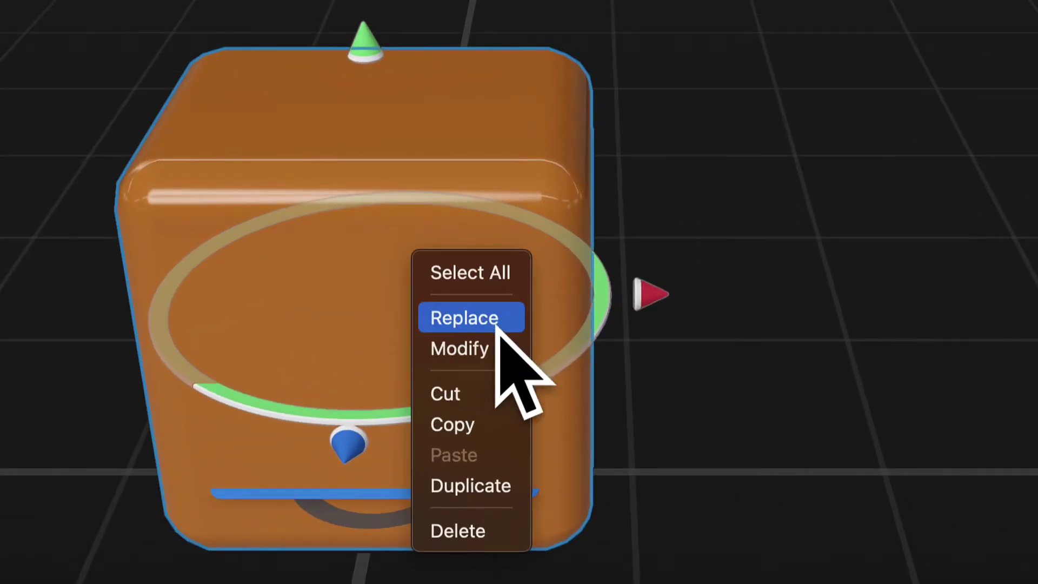
click(482, 318)
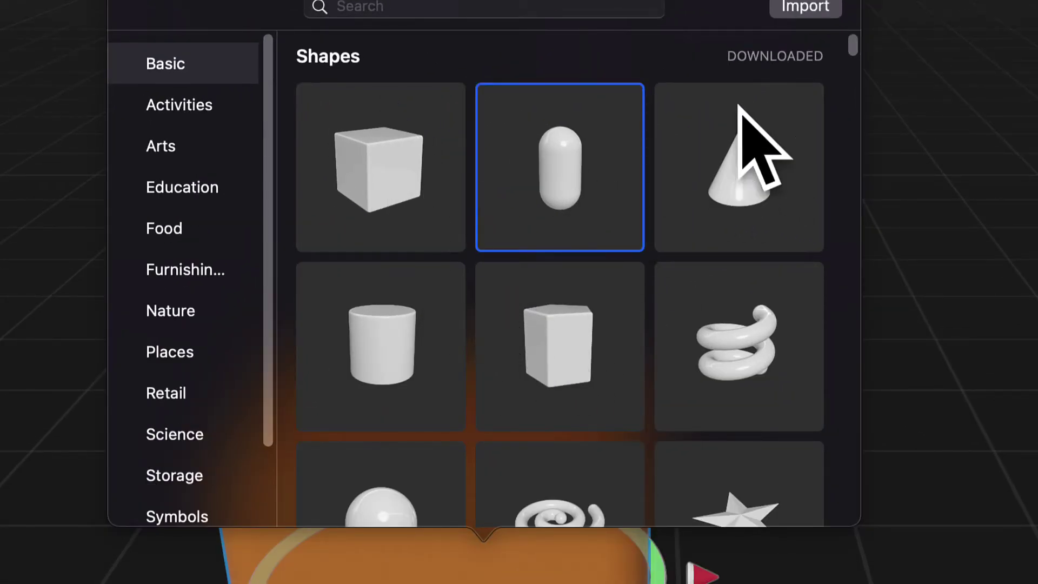
- Scroll the content library down to the Nature > Weather collection
drag(853, 41, 858, 58)
scroll(858, 57, down, 5)
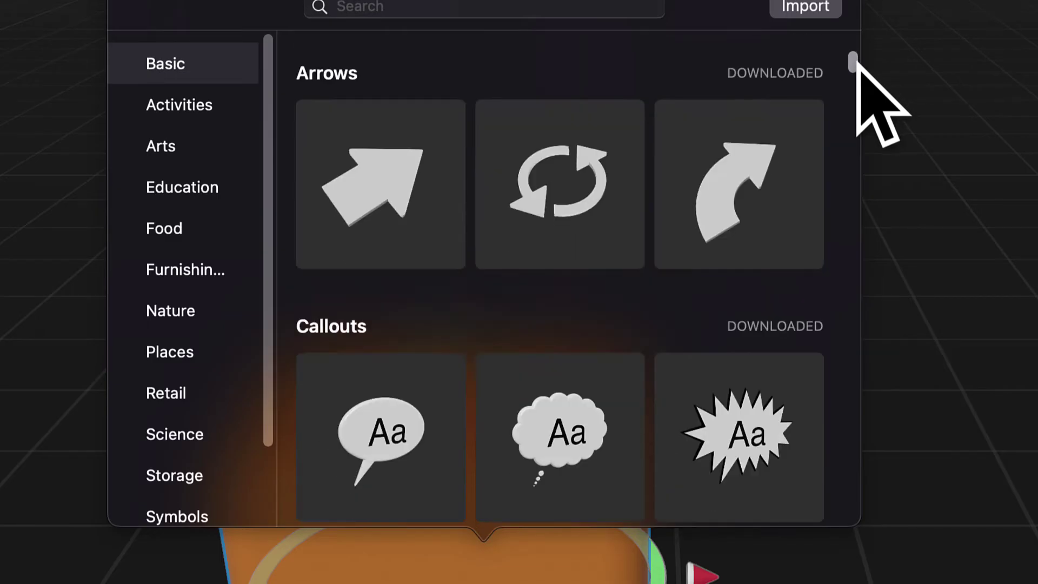
scroll(558, 271, down, 15)
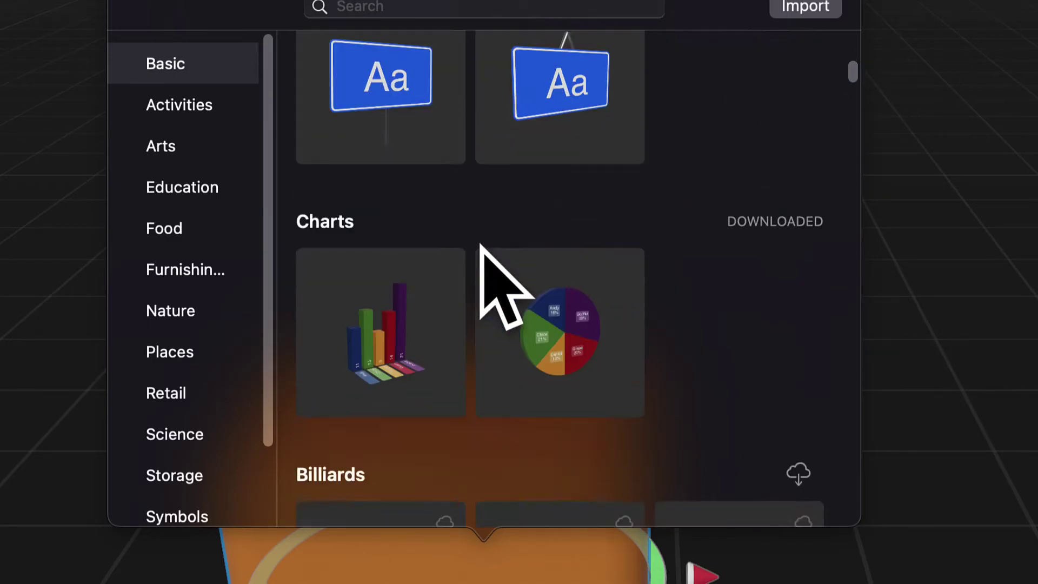
scroll(533, 294, down, 15)
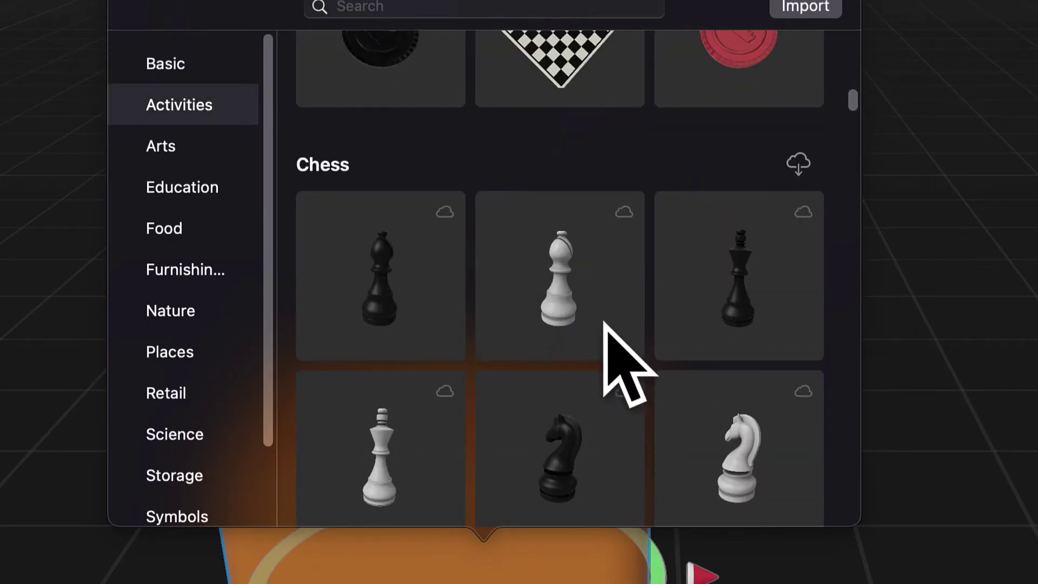
scroll(552, 309, down, 10)
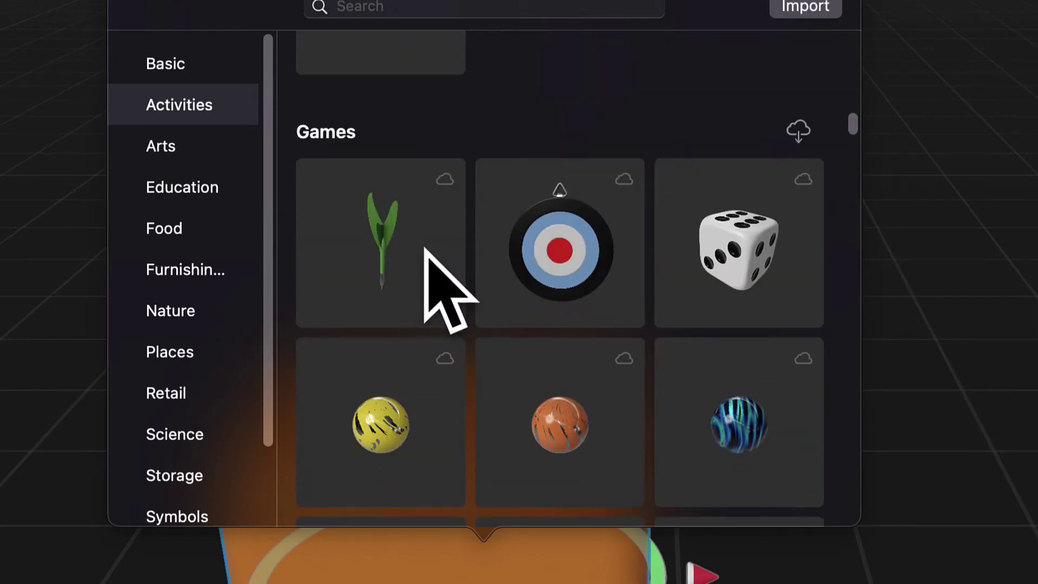
scroll(498, 230, down, 5)
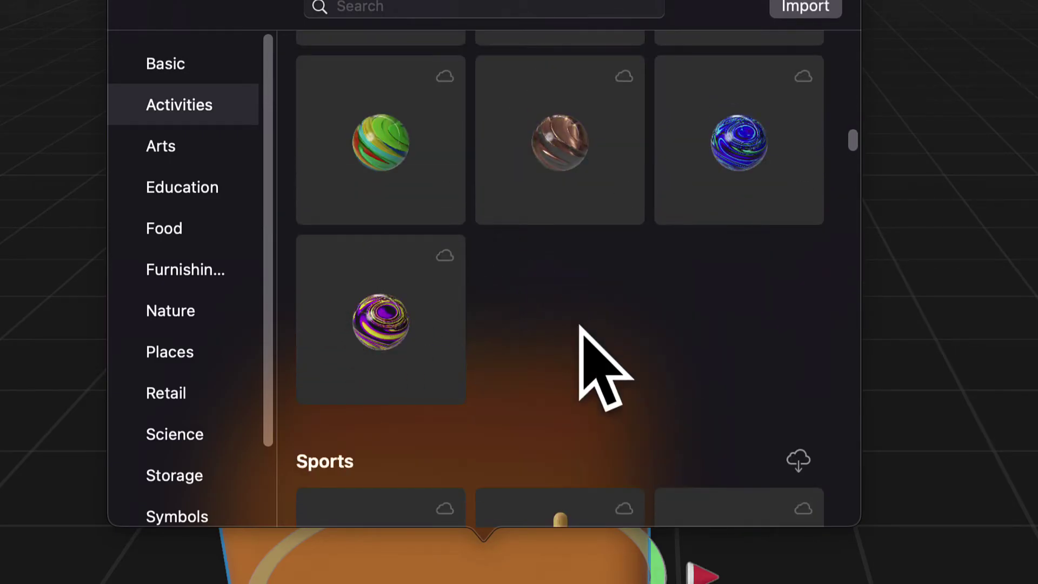
scroll(440, 348, down, 8)
scroll(442, 340, down, 7)
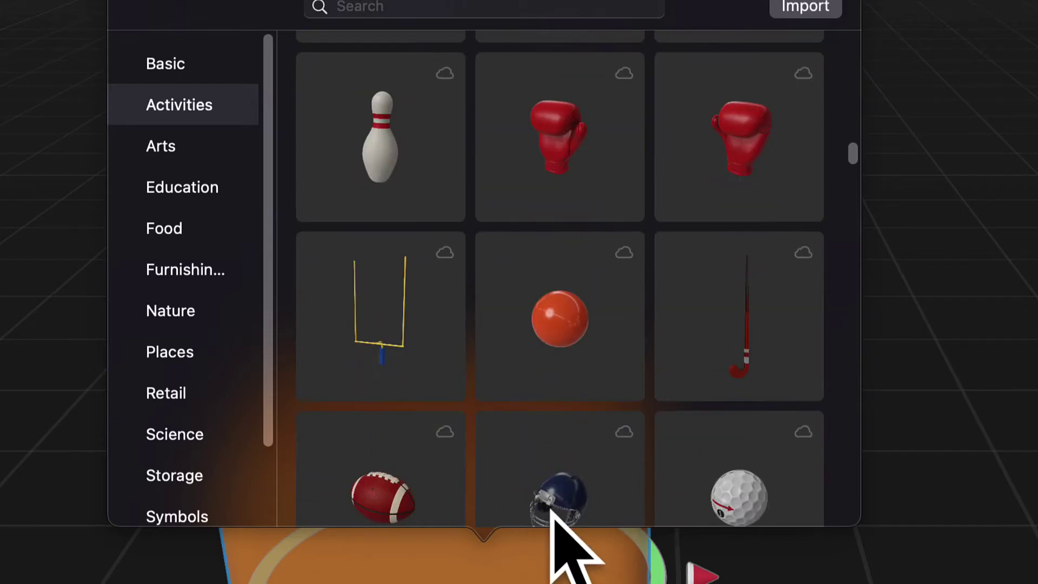
scroll(487, 313, down, 10)
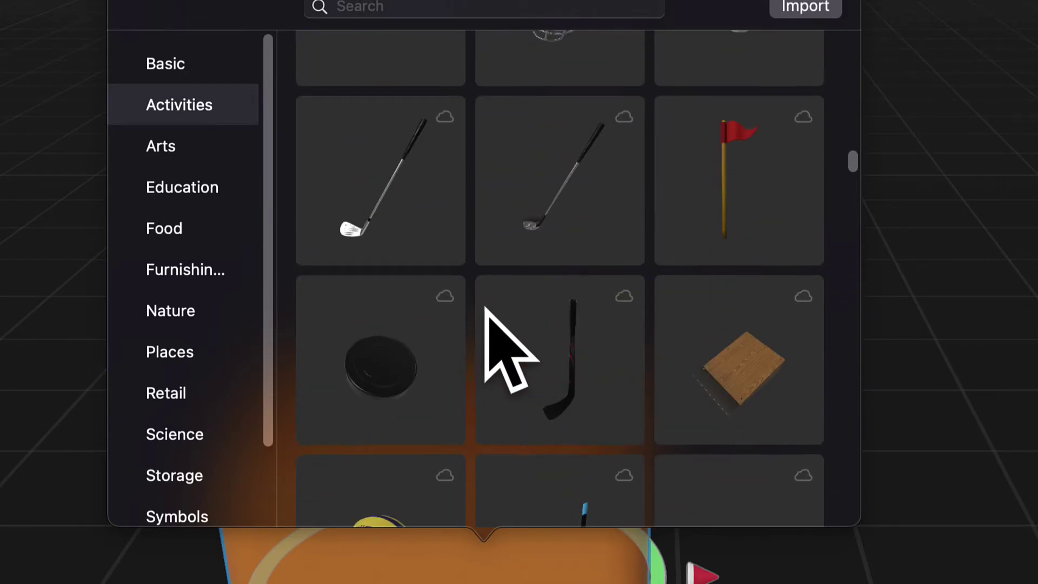
drag(847, 166, 853, 339)
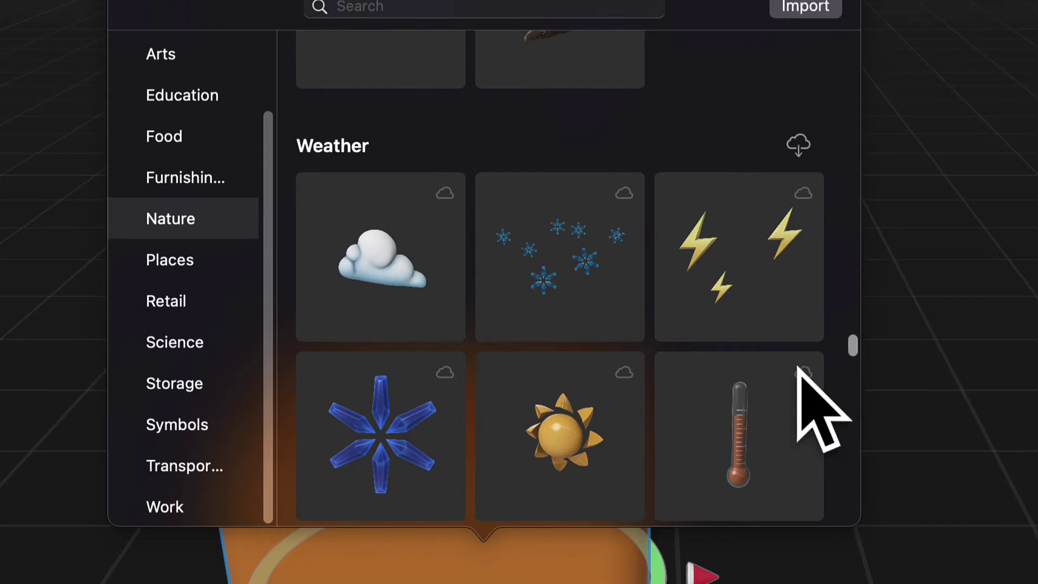
- Swap the orange cube for the golden sun model from Weather
click(613, 413)
scroll(637, 394, down, 4)
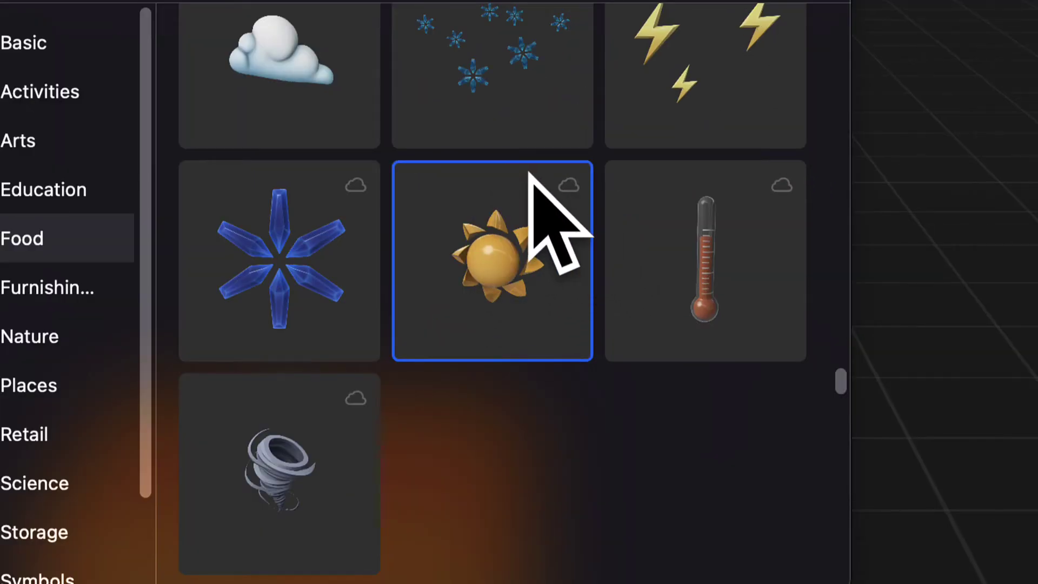
scroll(580, 227, up, 5)
scroll(519, 179, down, 7)
click(476, 135)
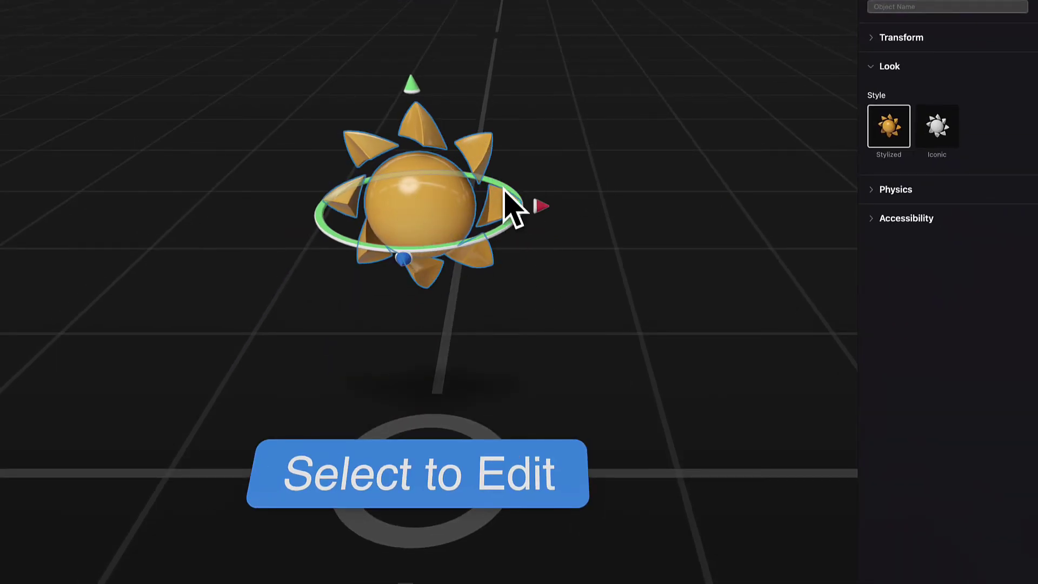
- Move the sun 2.24 cm along the red axis and rotate it 15° vertically
click(493, 288)
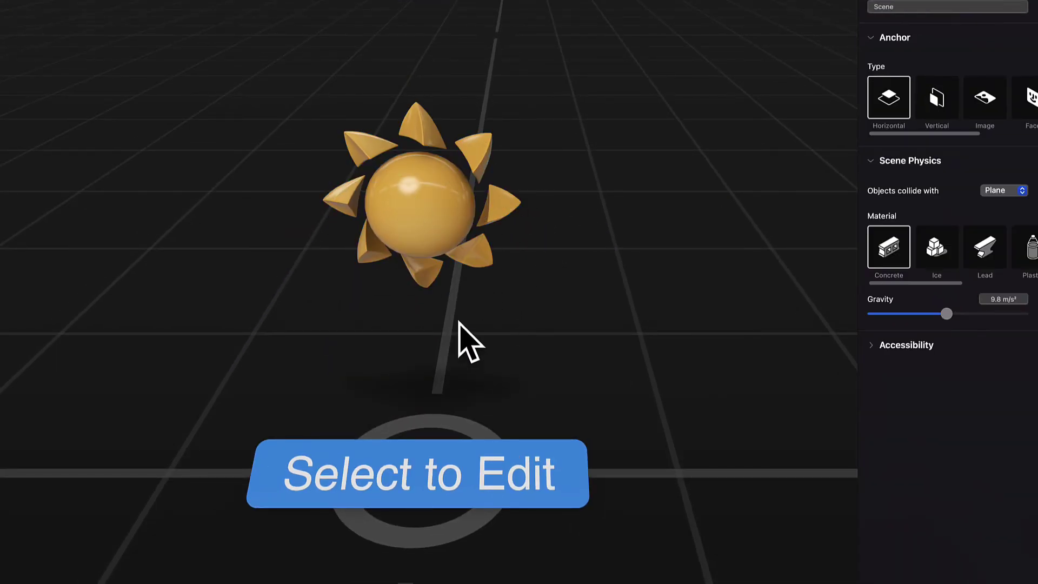
click(512, 226)
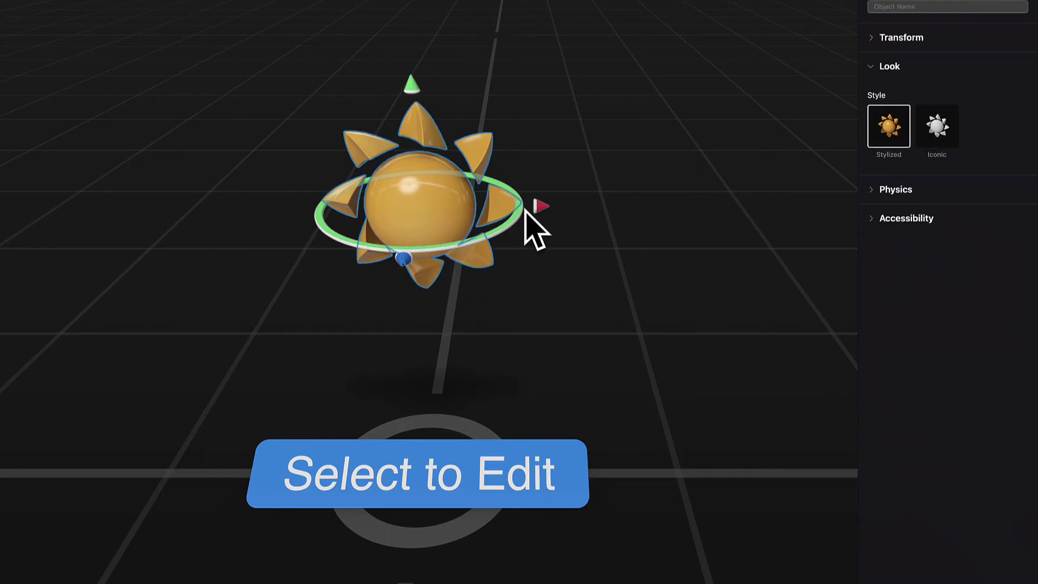
drag(527, 213, 604, 222)
drag(528, 273, 560, 256)
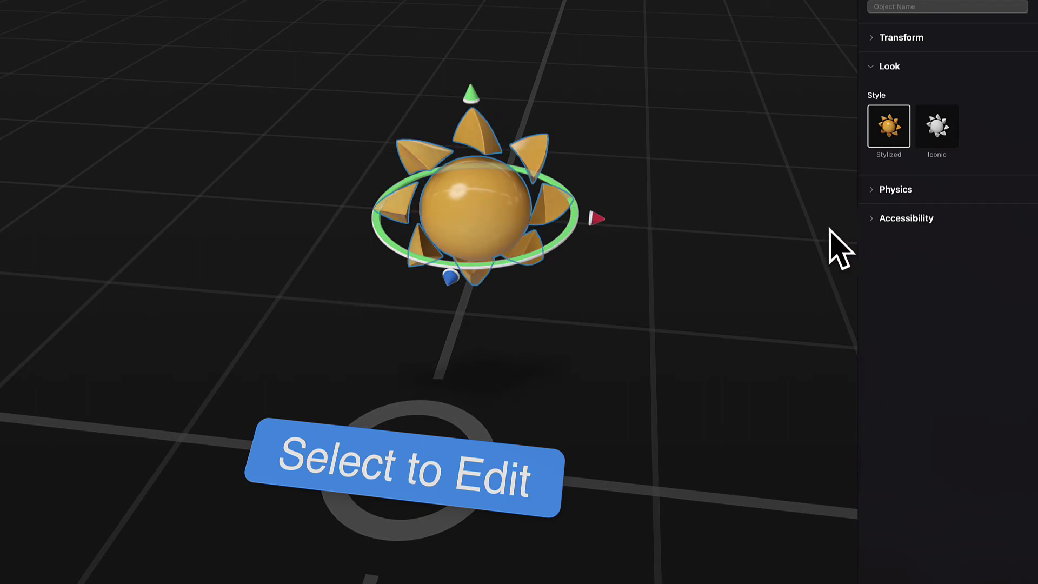
click(857, 136)
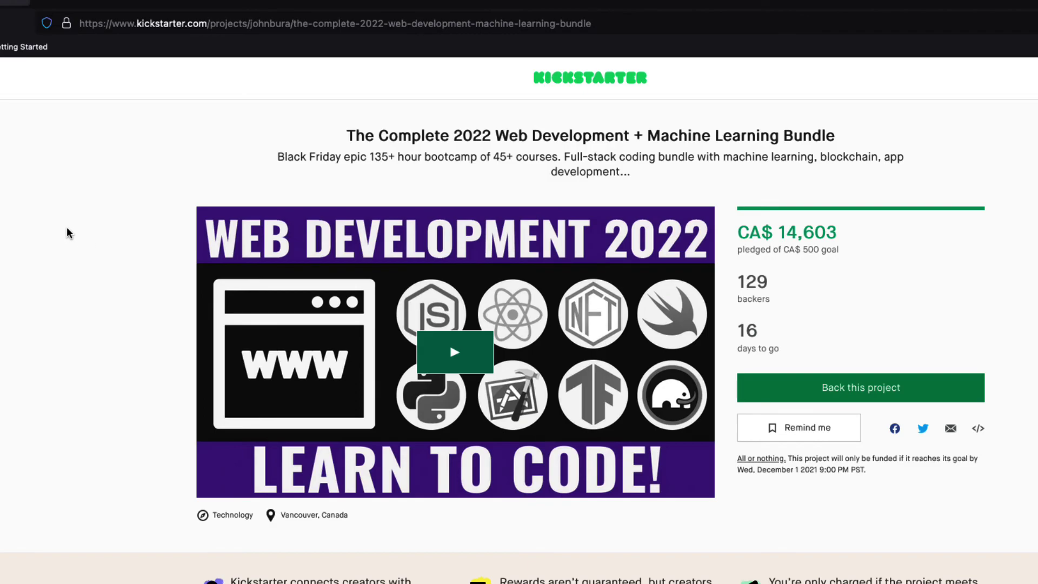
- Scroll the Kickstarter campaign story down to the SEE ALL THE COURSES banner
scroll(68, 232, down, 8)
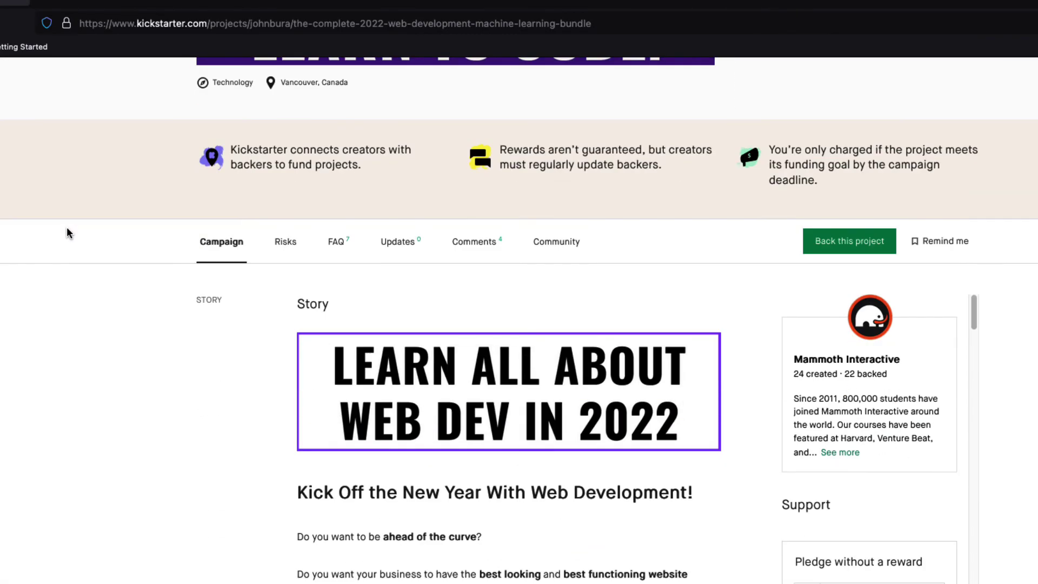
scroll(68, 232, down, 4)
scroll(68, 232, down, 2)
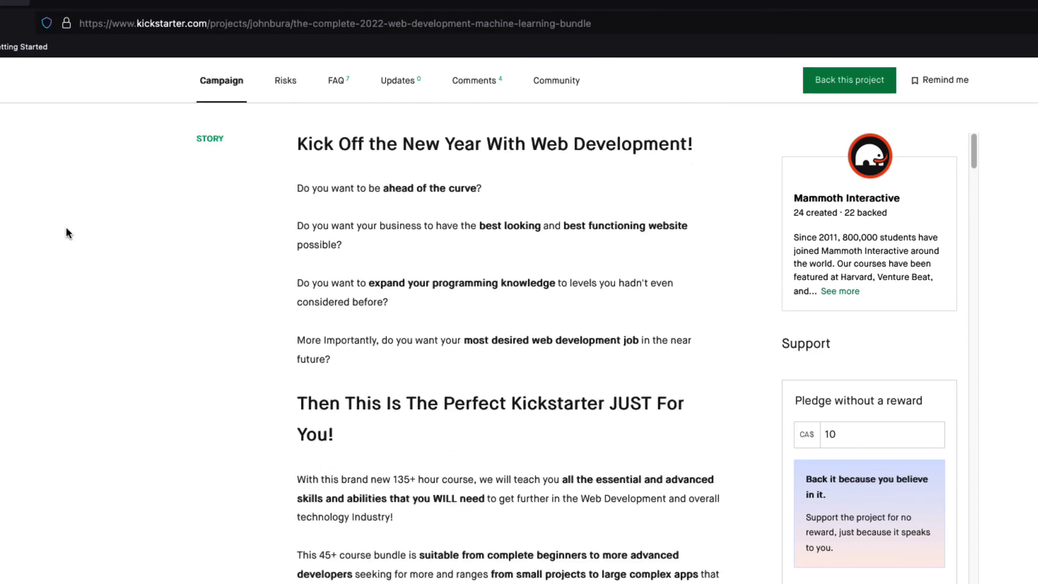
scroll(68, 232, down, 7)
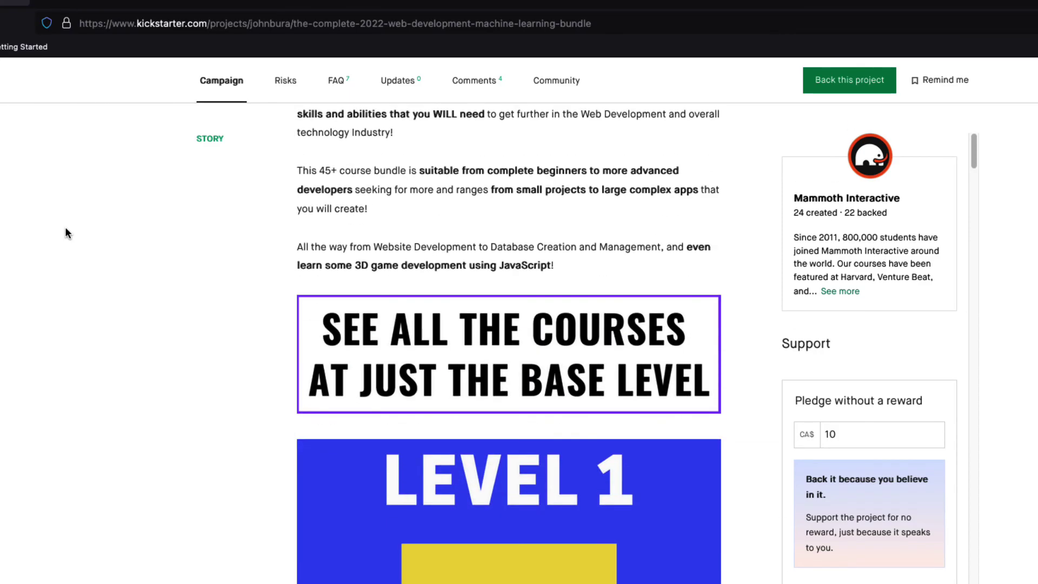